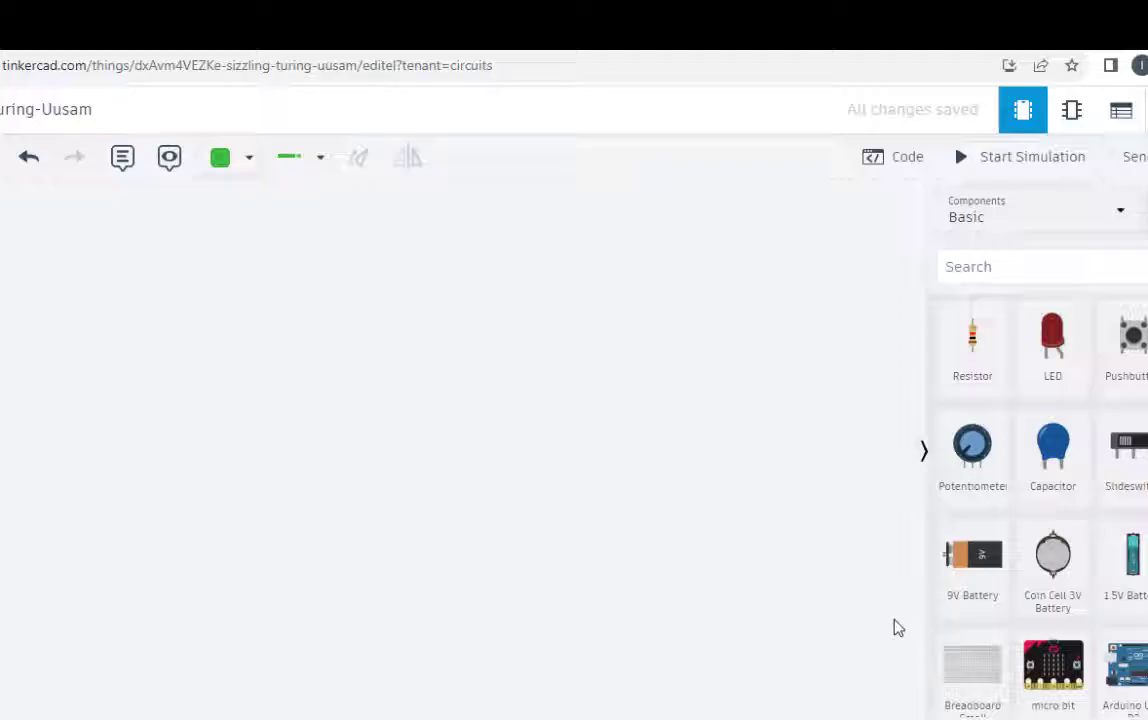
- Search the parts library for arduino and place an Arduino Uno R3 on the workspace
{"action": "left_click", "coordinate": [1022, 263]}
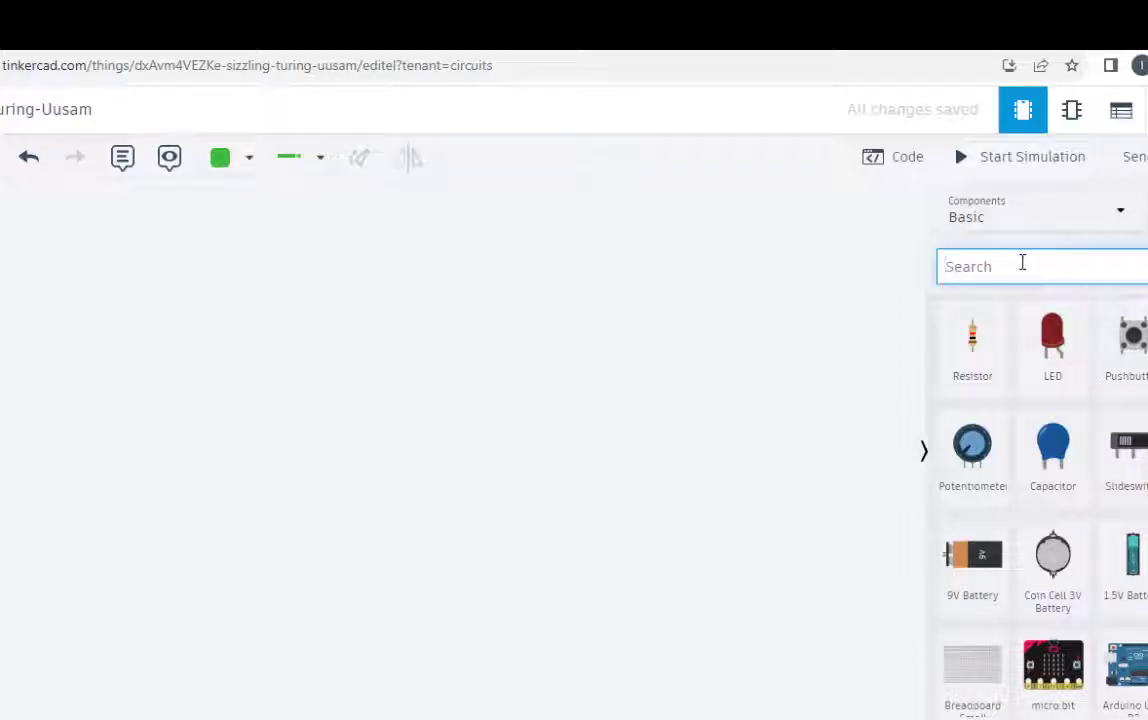
{"action": "type", "text": "ar"}
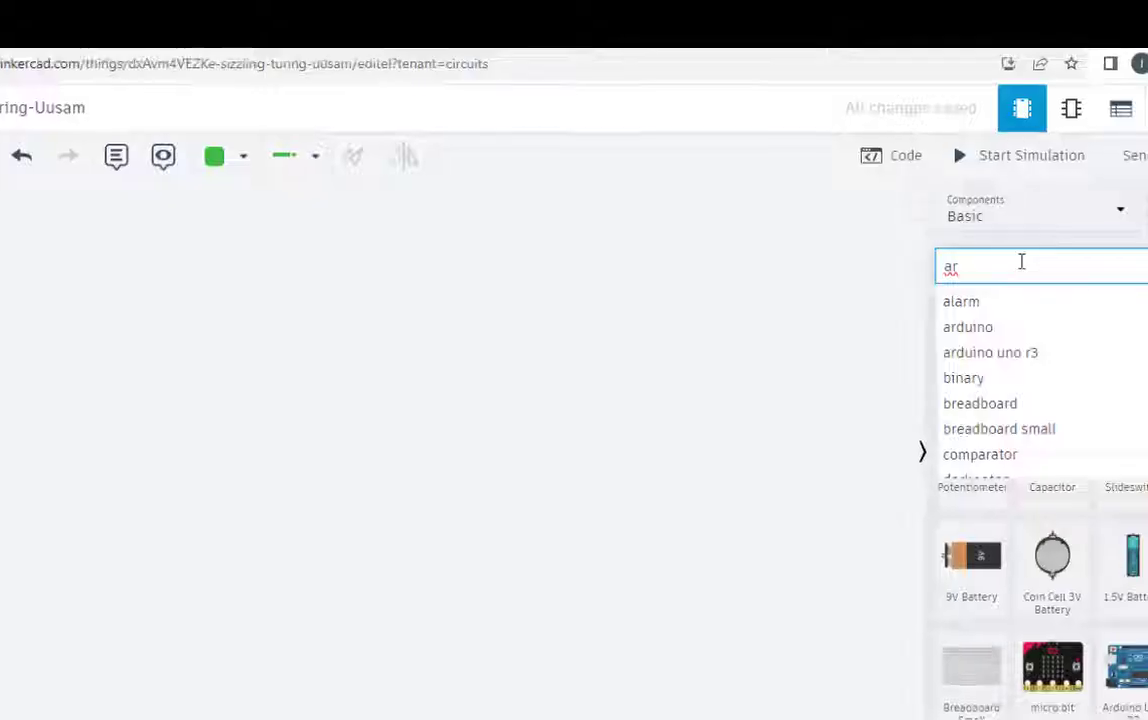
{"action": "left_click", "coordinate": [1030, 328]}
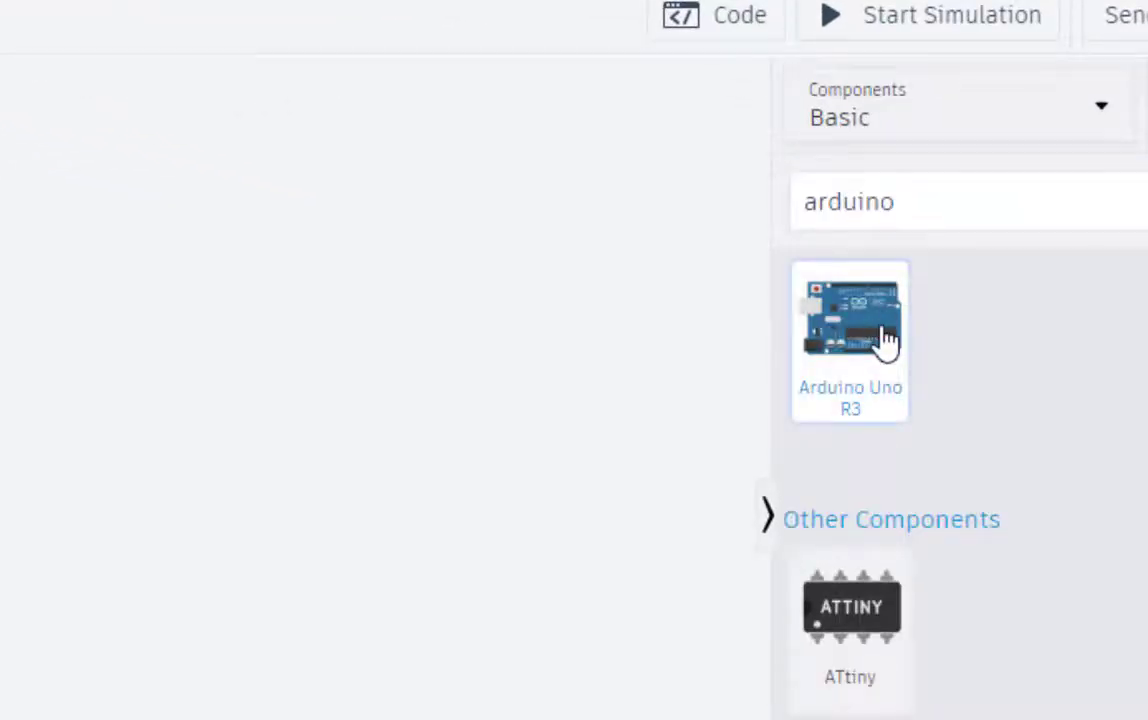
{"action": "left_click_drag", "start_coordinate": [871, 320], "coordinate": [684, 402]}
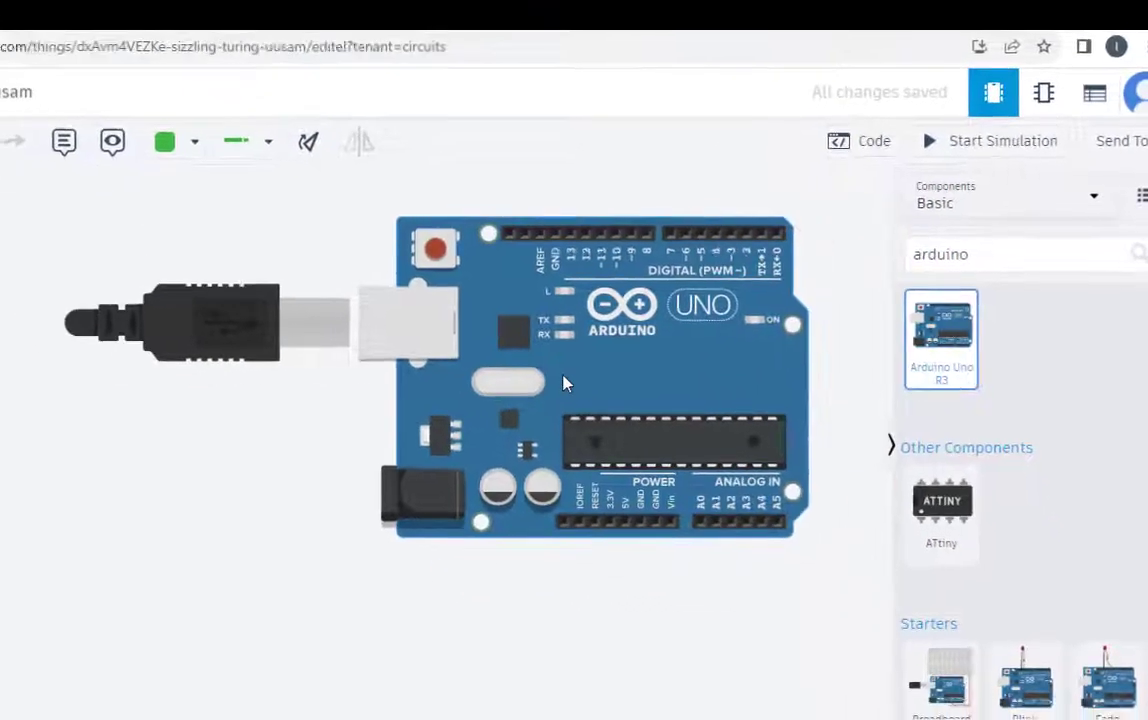
{"action": "left_click_drag", "start_coordinate": [563, 383], "coordinate": [531, 388]}
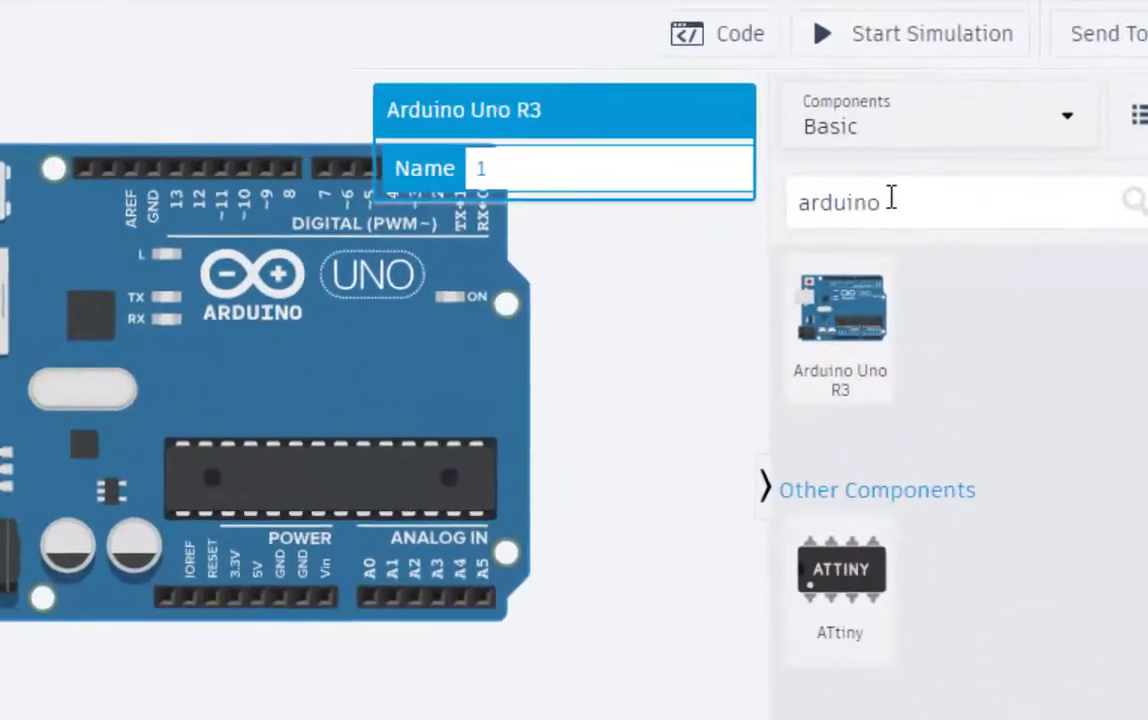
- Search for micro servo and drop a Micro Servo below the board
{"action": "left_click", "coordinate": [983, 251]}
{"action": "key", "text": "BackSpace"}
{"action": "key", "text": "BackSpace"}
{"action": "key", "text": "BackSpace"}
{"action": "key", "text": "BackSpace"}
{"action": "key", "text": "BackSpace"}
{"action": "key", "text": "BackSpace"}
{"action": "key", "text": "BackSpace"}
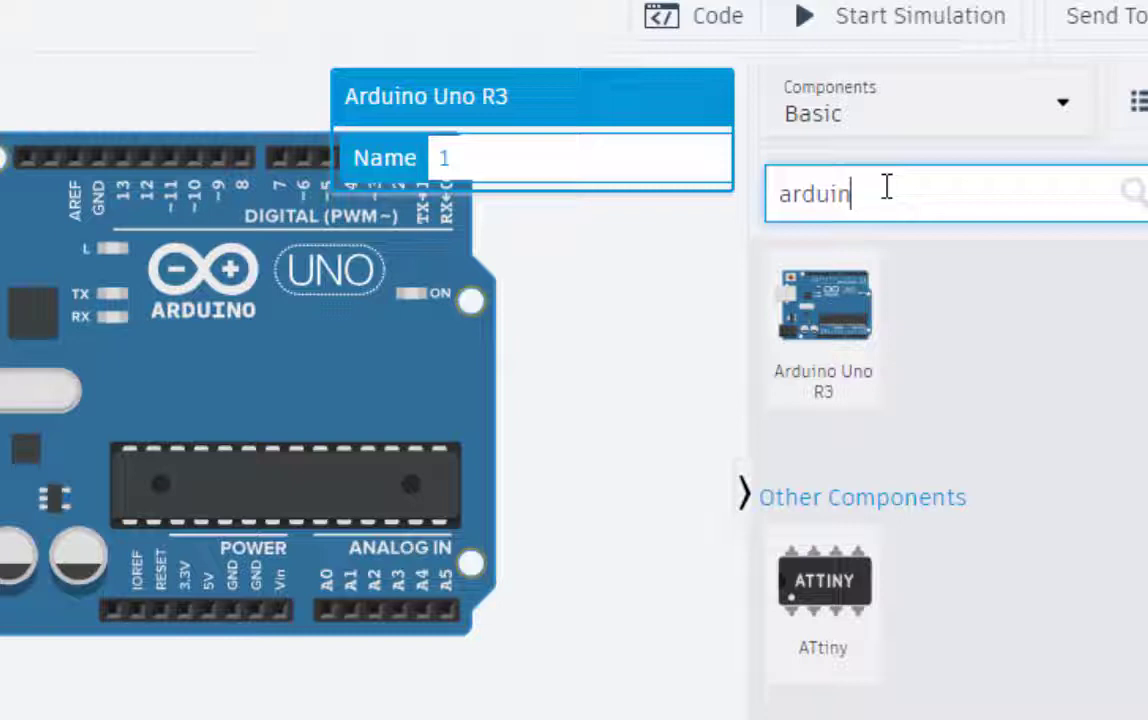
{"action": "type", "text": "ser"}
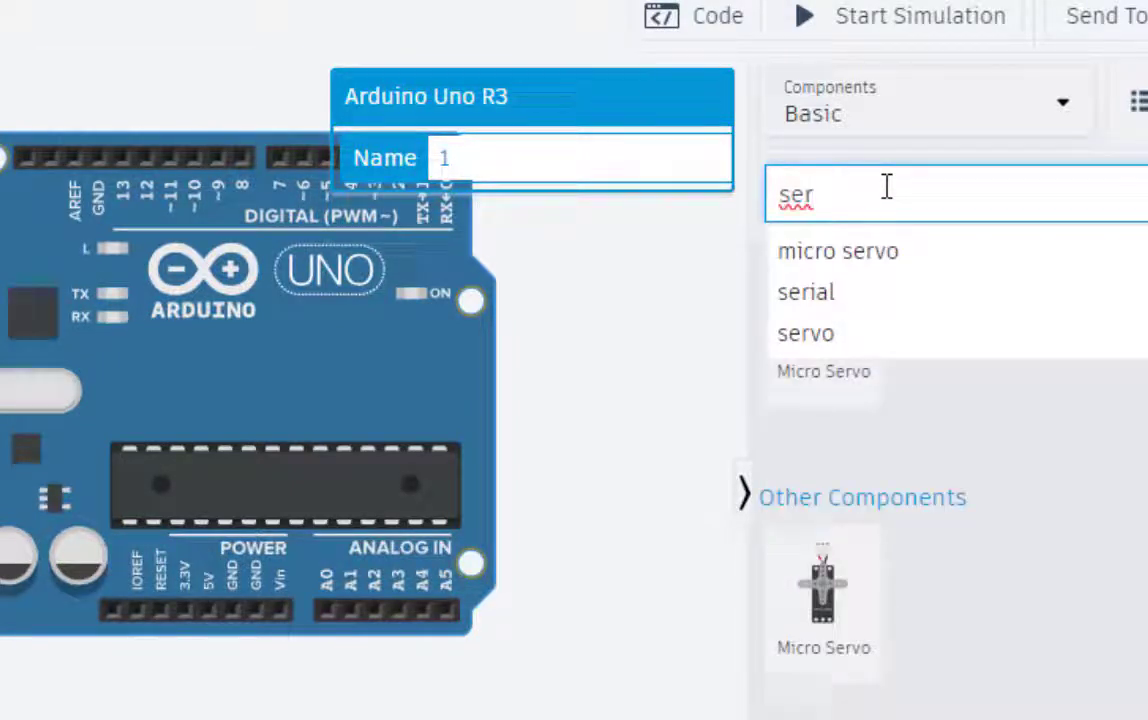
{"action": "left_click", "coordinate": [872, 264]}
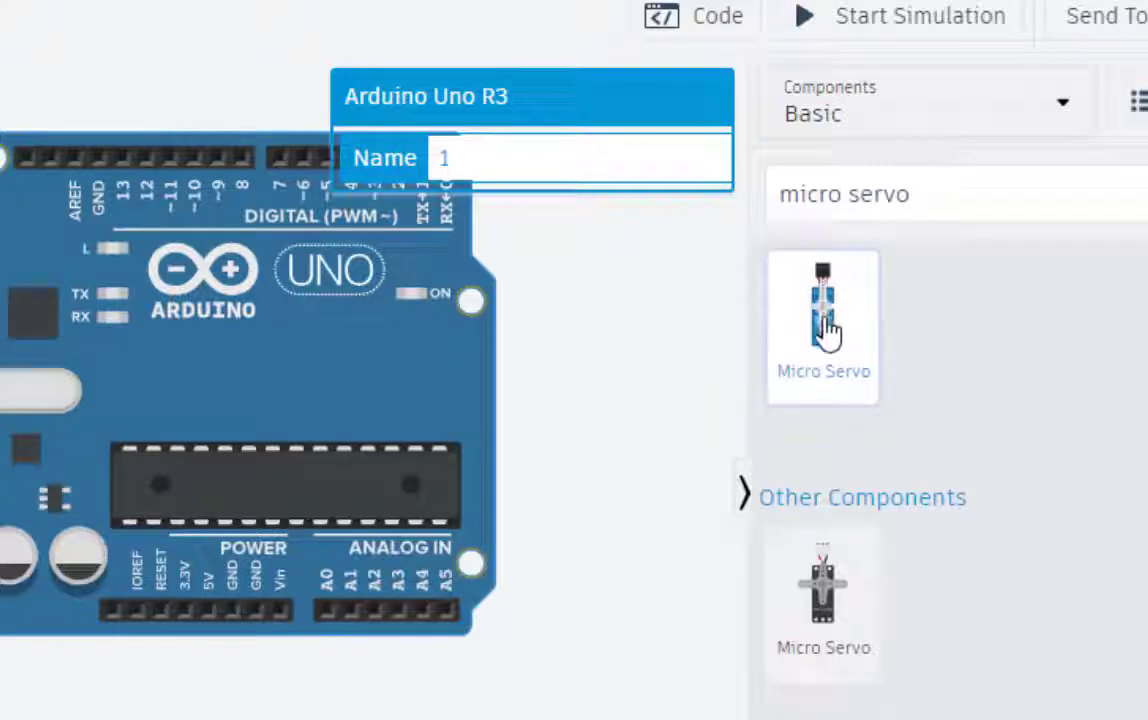
{"action": "left_click_drag", "start_coordinate": [828, 333], "coordinate": [297, 719]}
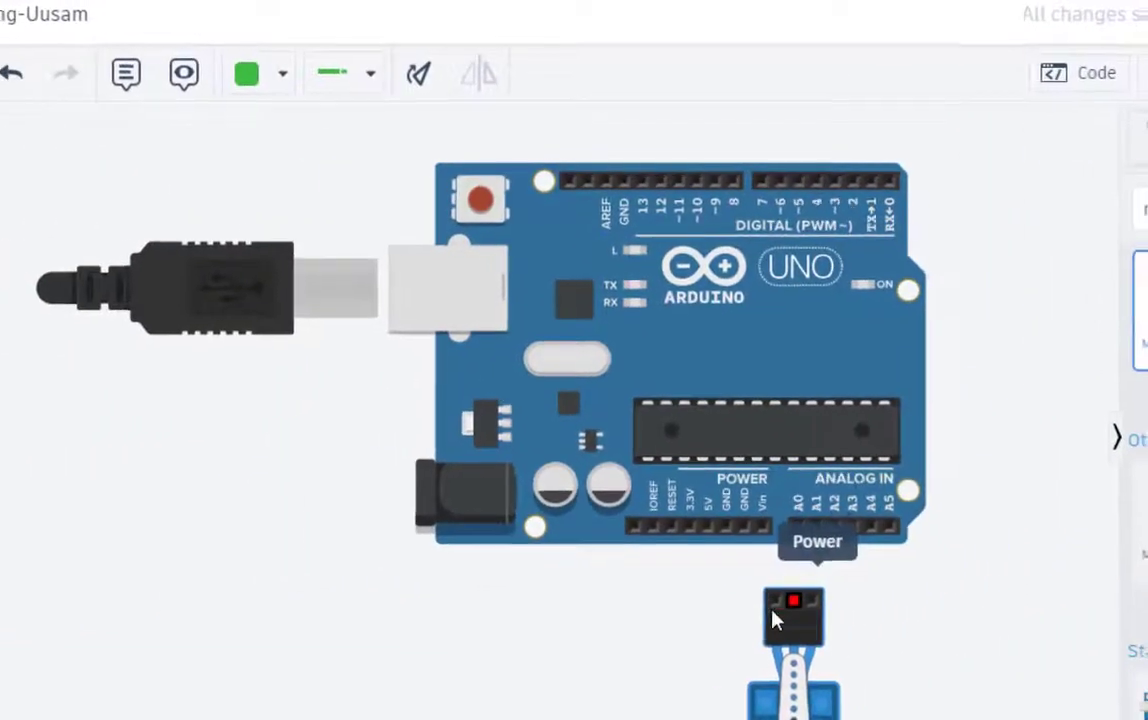
{"action": "mouse_move", "coordinate": [772, 612]}
{"action": "left_mouse_down"}
{"action": "mouse_move", "coordinate": [723, 629]}
{"action": "mouse_move", "coordinate": [756, 604]}
{"action": "left_mouse_up"}
{"action": "scroll", "coordinate": [950, 563], "scroll_direction": "down", "scroll_amount": 3}
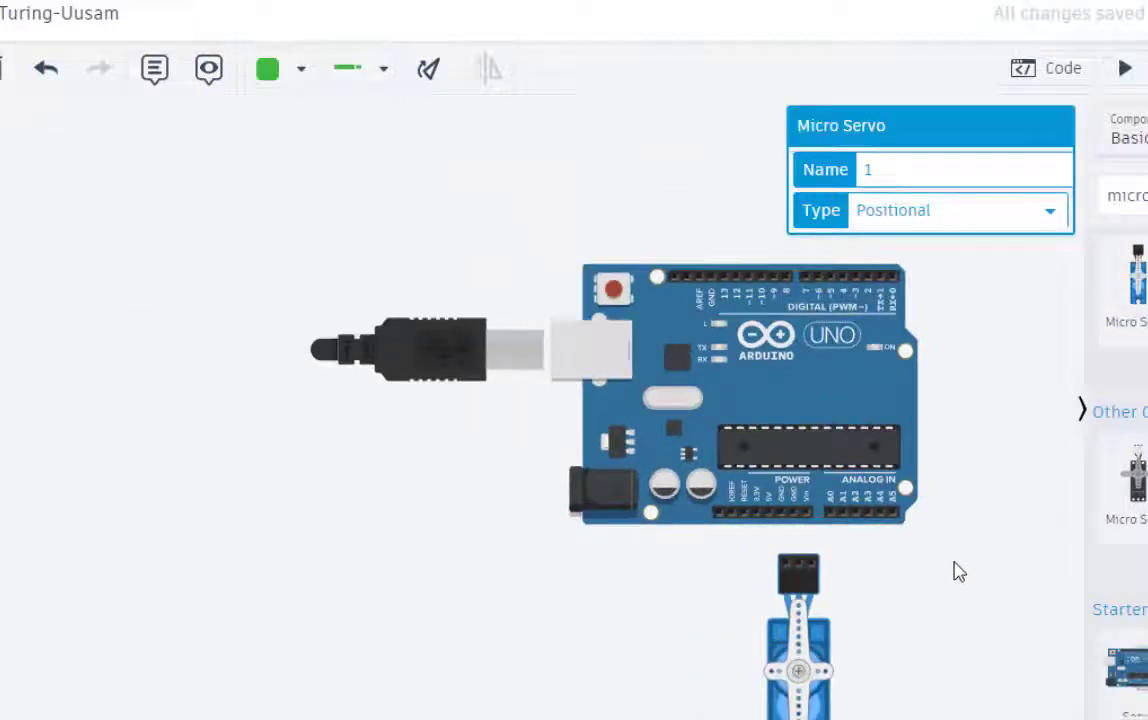
{"action": "scroll", "coordinate": [950, 536], "scroll_direction": "up", "scroll_amount": 3}
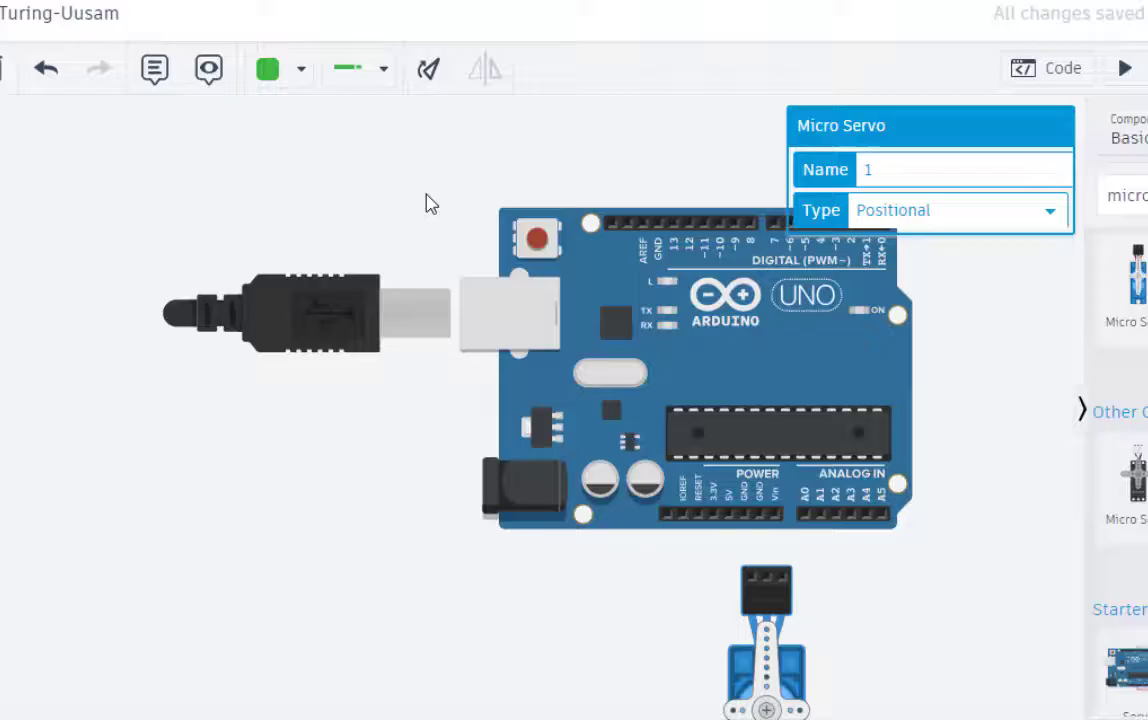
- Rotate the Micro Servo until it lies horizontal
{"action": "left_click", "coordinate": [428, 70]}
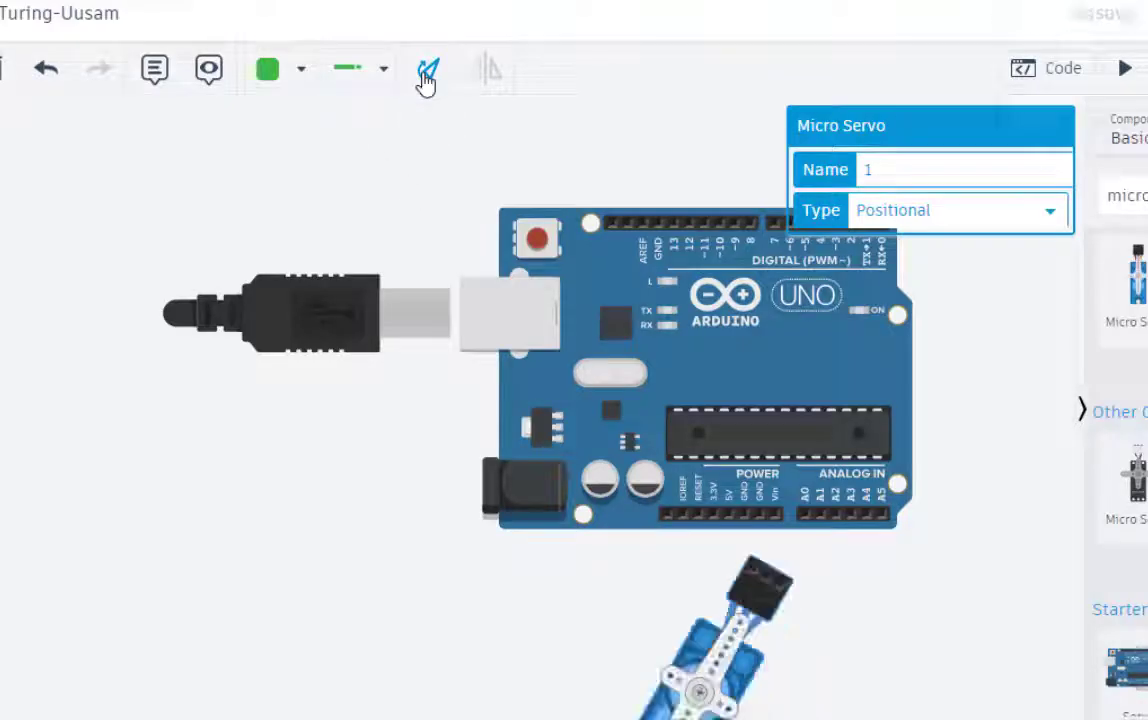
{"action": "left_click", "coordinate": [428, 70]}
{"action": "left_click", "coordinate": [428, 70]}
{"action": "left_click", "coordinate": [427, 72]}
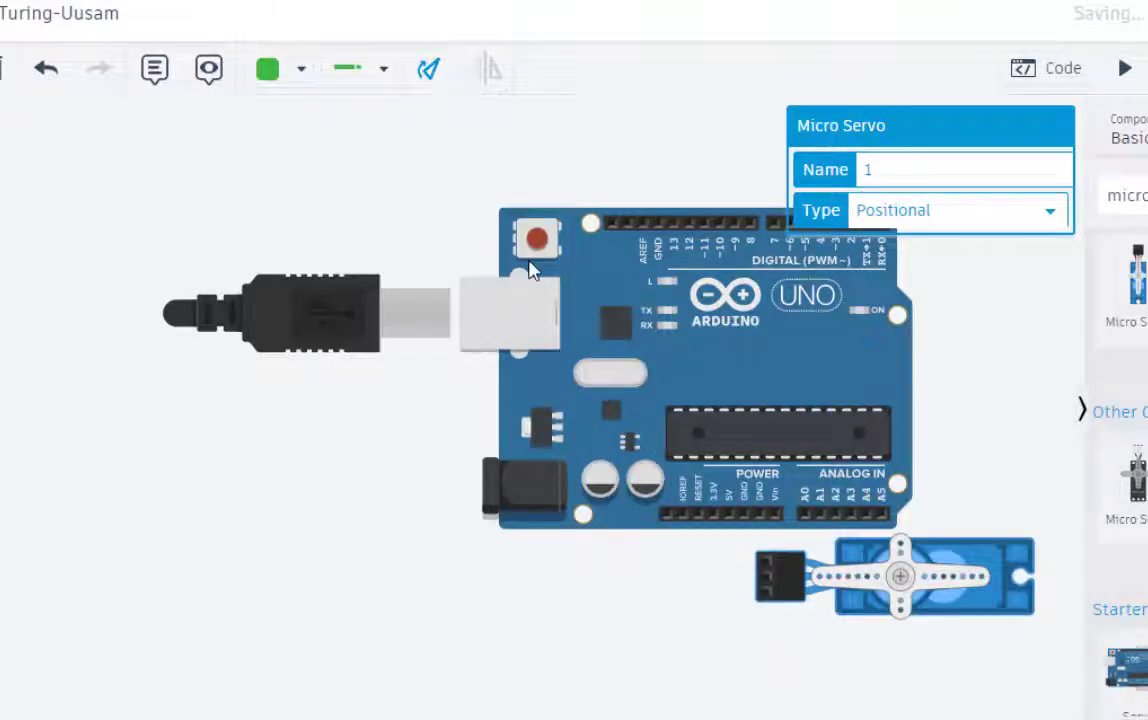
- Move the Arduino board left and position the servo beneath it
{"action": "left_click_drag", "start_coordinate": [885, 584], "coordinate": [908, 622]}
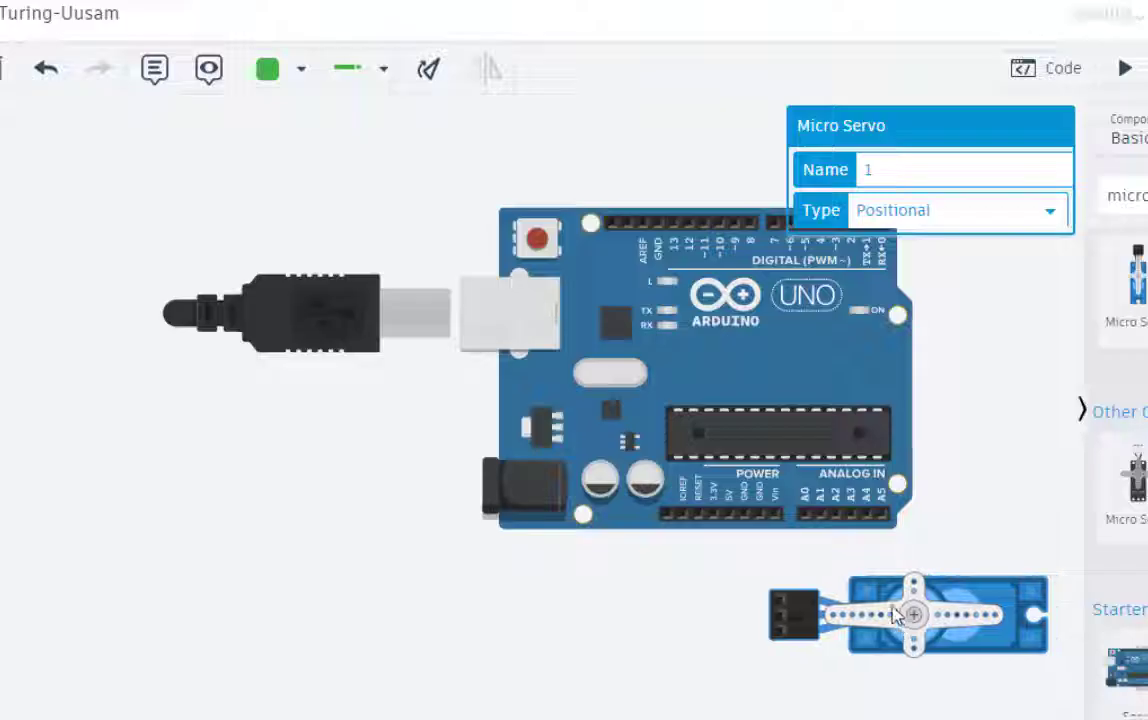
{"action": "left_click_drag", "start_coordinate": [628, 372], "coordinate": [431, 380]}
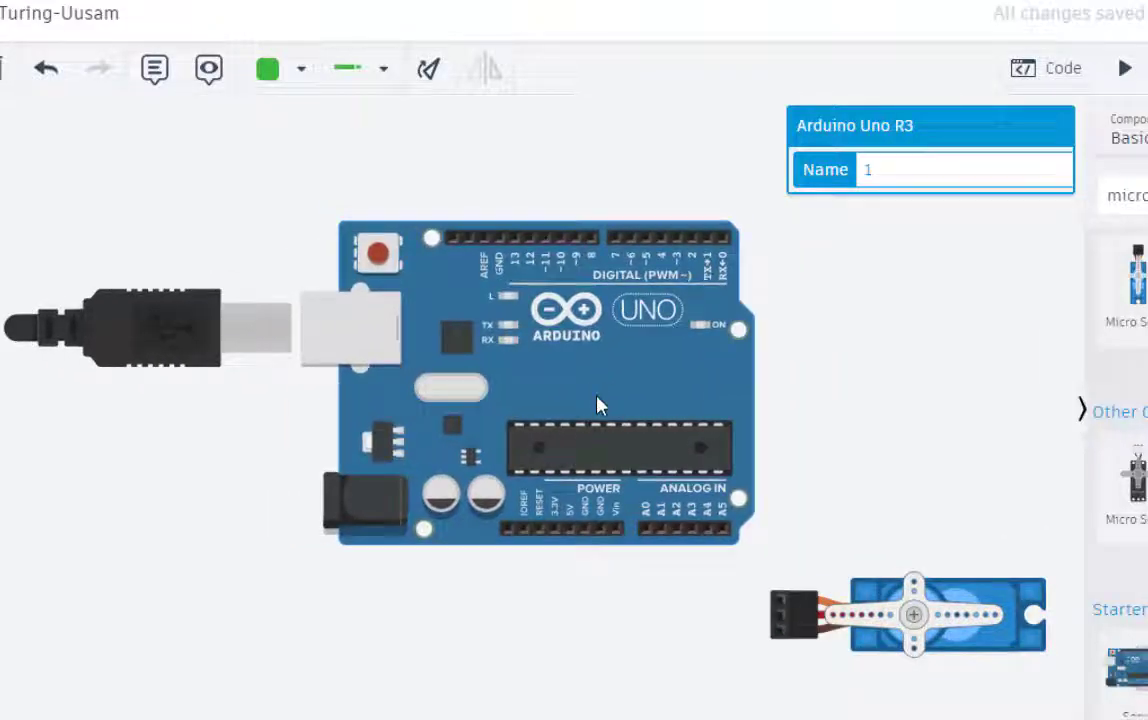
{"action": "left_click_drag", "start_coordinate": [928, 628], "coordinate": [848, 618]}
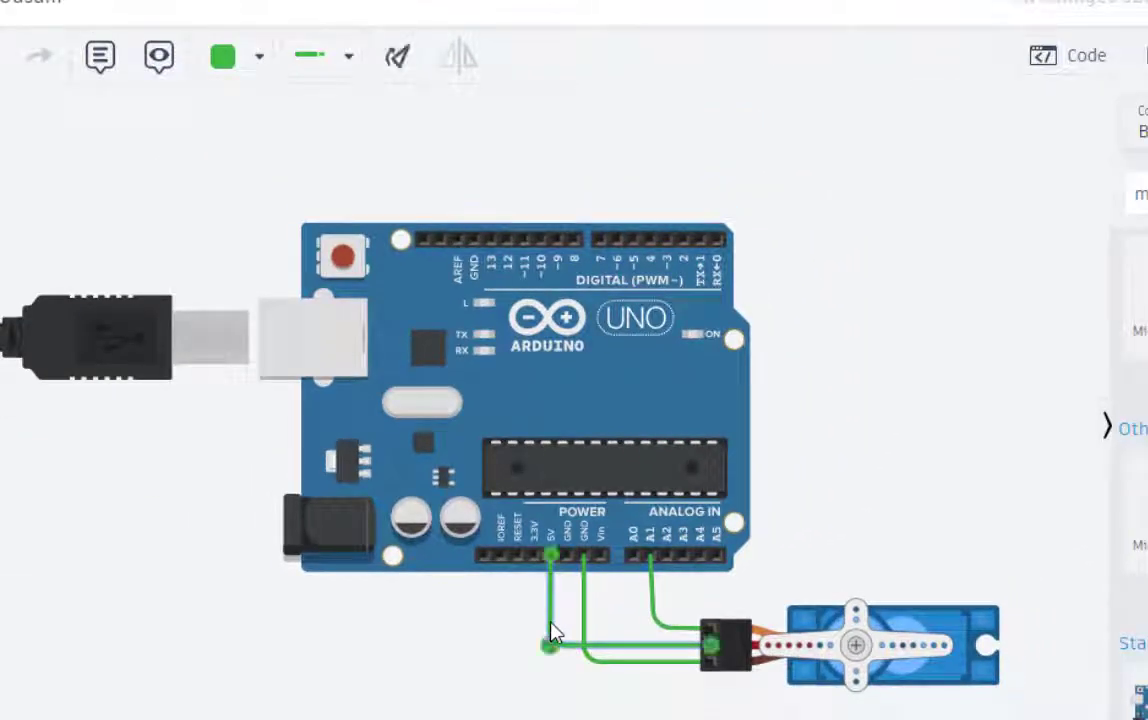
- Color the 5V wire red and the GND wire black
{"action": "left_click", "coordinate": [258, 60]}
{"action": "left_click", "coordinate": [252, 186]}
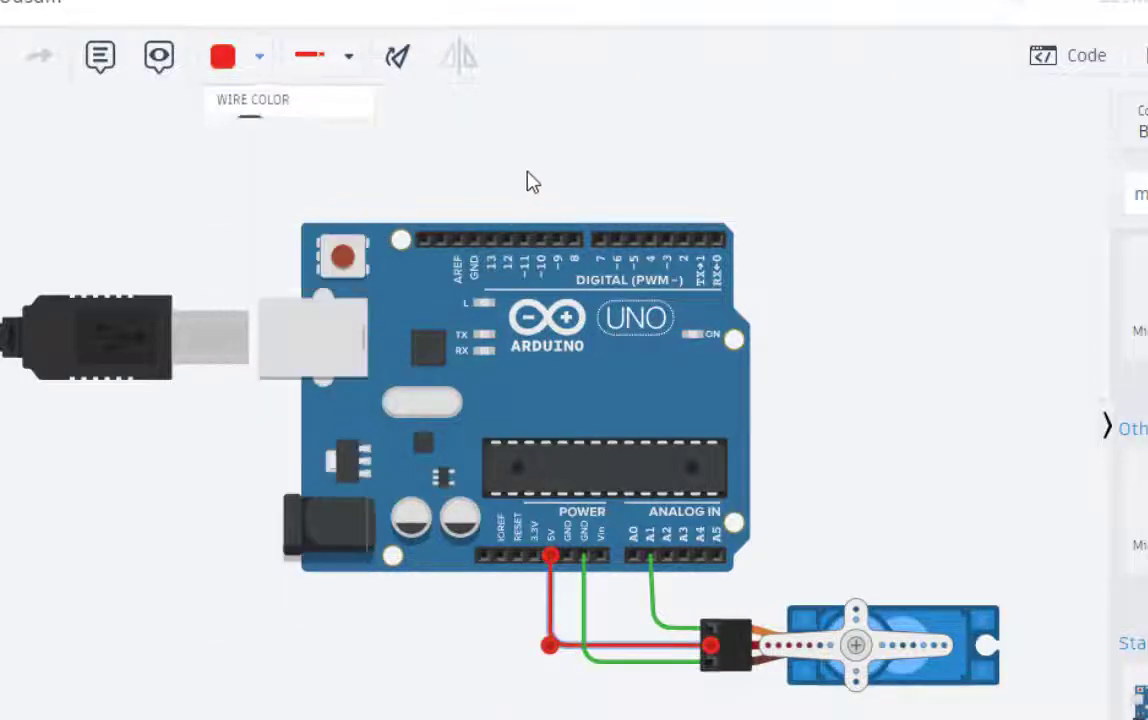
{"action": "left_click", "coordinate": [600, 665]}
{"action": "left_click", "coordinate": [598, 663]}
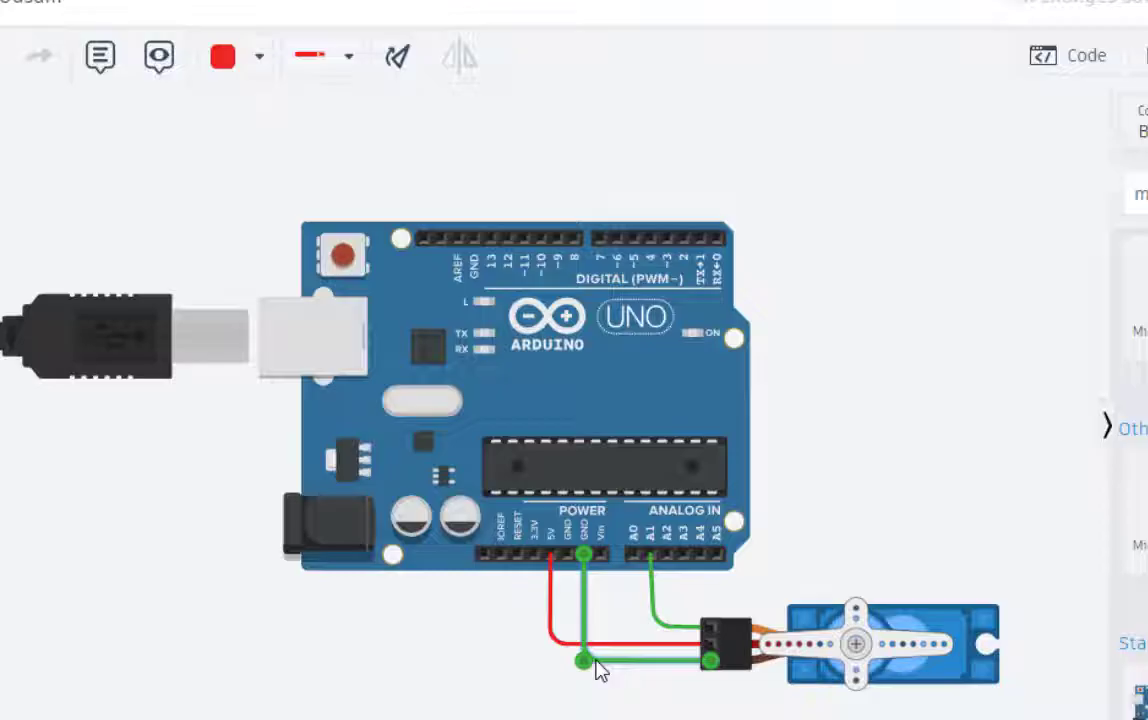
{"action": "left_click", "coordinate": [258, 62]}
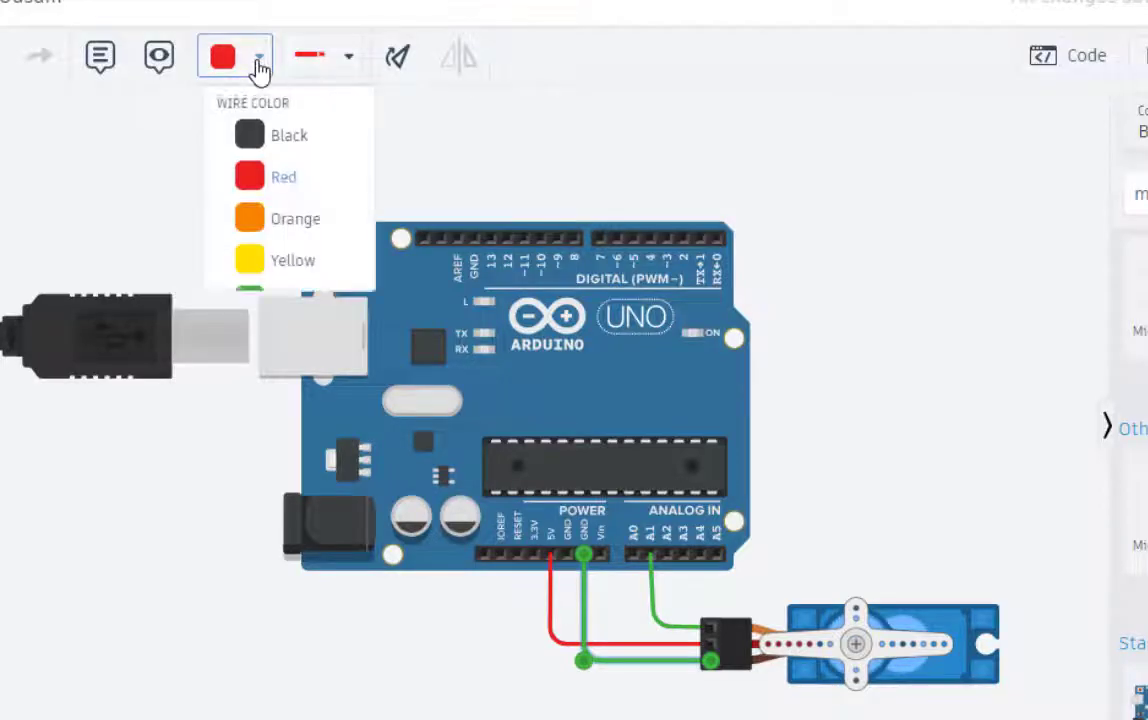
{"action": "left_click", "coordinate": [282, 145]}
{"action": "left_click", "coordinate": [832, 248]}
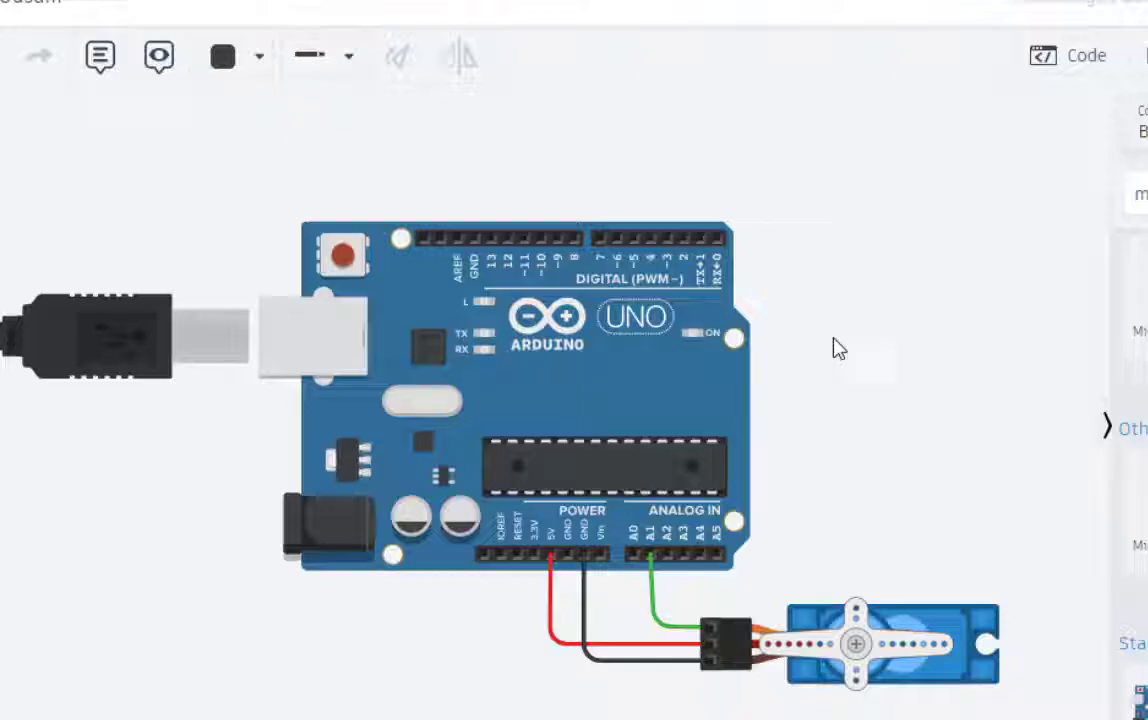
- Switch the Arduino code editor from Blocks to Text mode
{"action": "left_click", "coordinate": [1068, 55]}
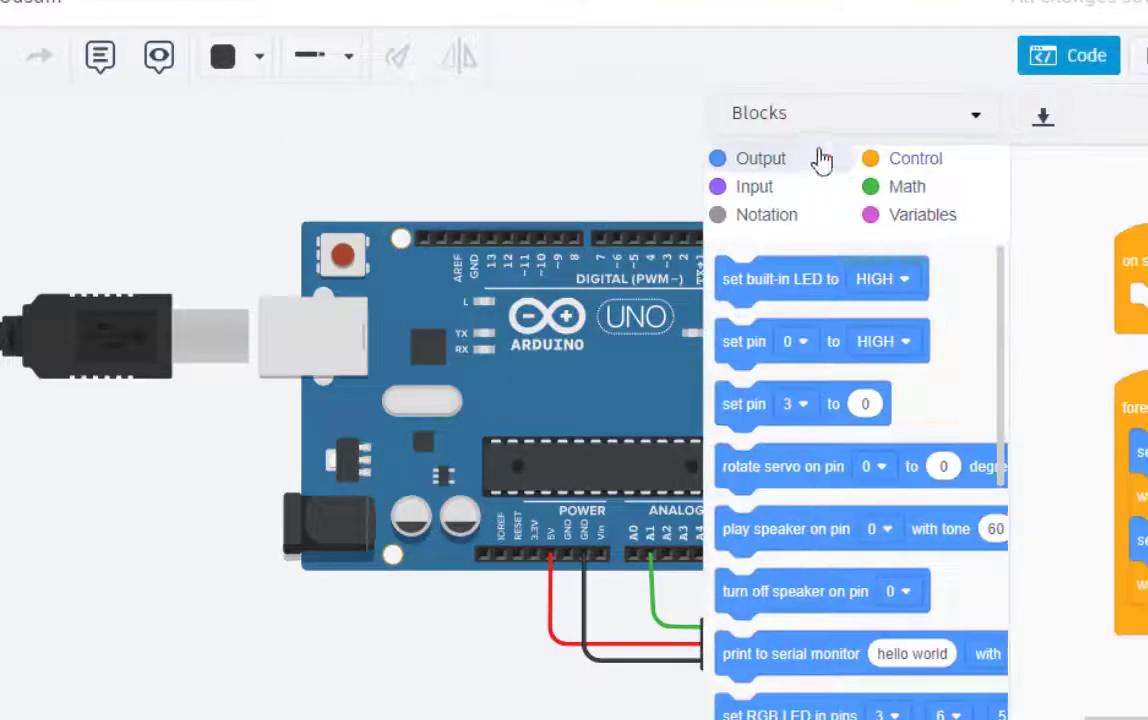
{"action": "left_click", "coordinate": [805, 120]}
{"action": "left_click", "coordinate": [770, 216]}
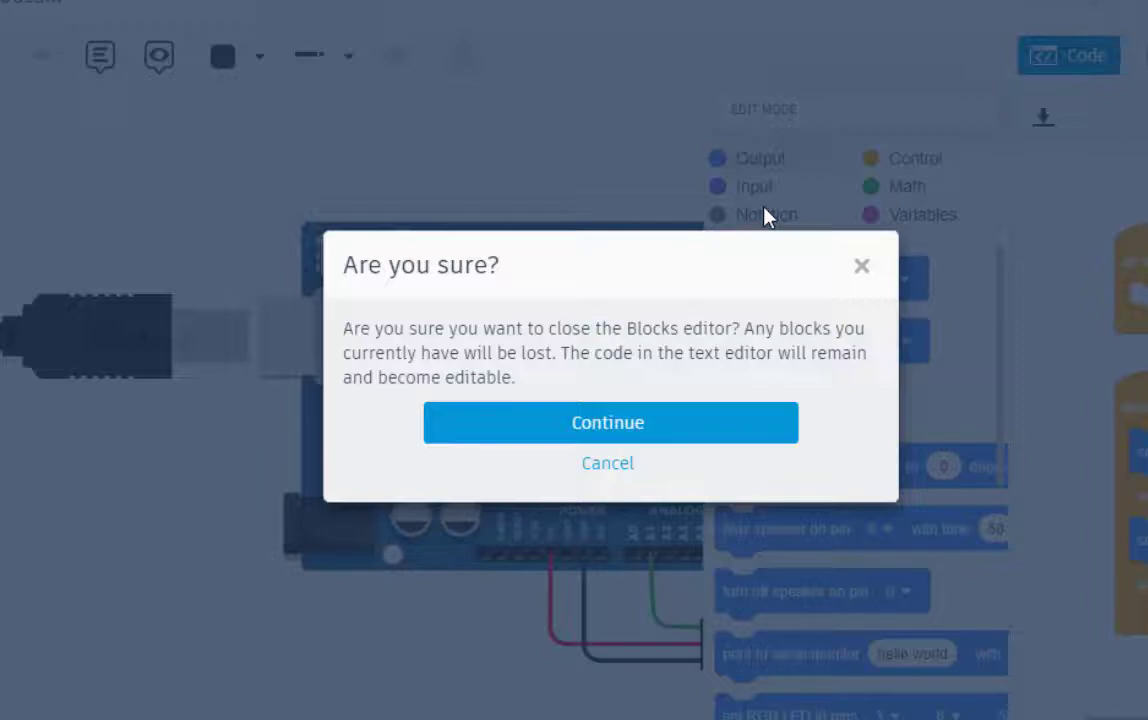
{"action": "left_click", "coordinate": [635, 420]}
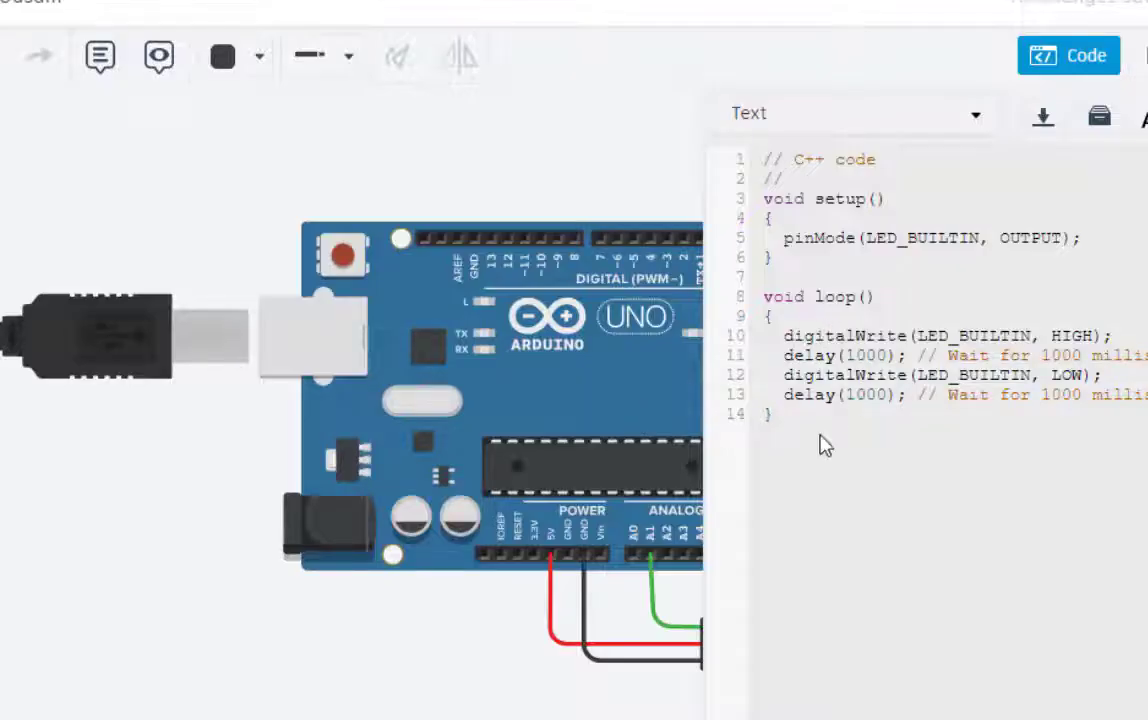
- Replace the starter code with the pasted servo sweep sketch
{"action": "left_click_drag", "start_coordinate": [803, 420], "coordinate": [763, 153]}
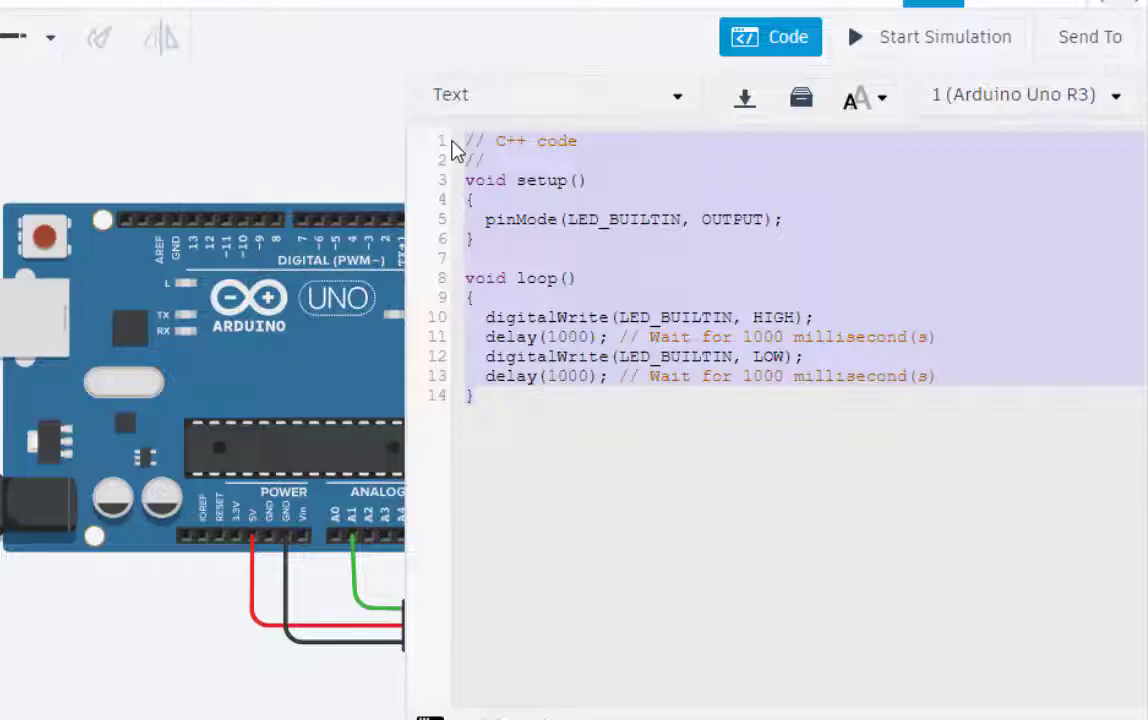
{"action": "key", "text": "ctrl+v"}
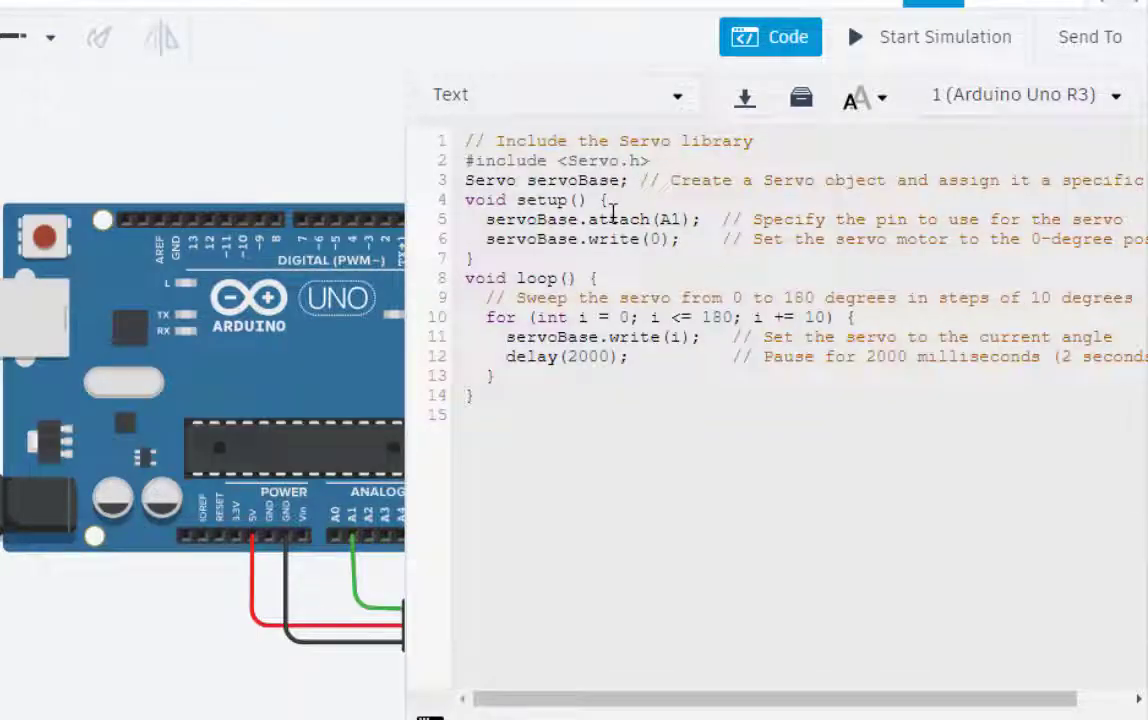
{"action": "left_click_drag", "start_coordinate": [464, 146], "coordinate": [505, 397]}
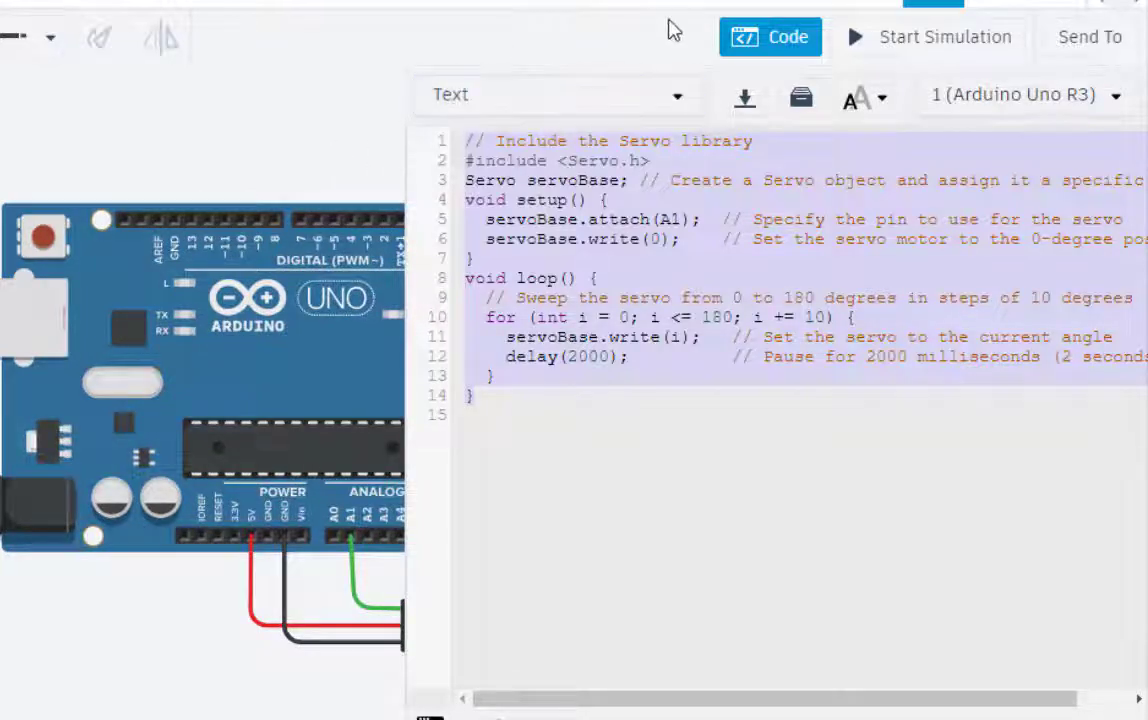
{"action": "left_click", "coordinate": [741, 36]}
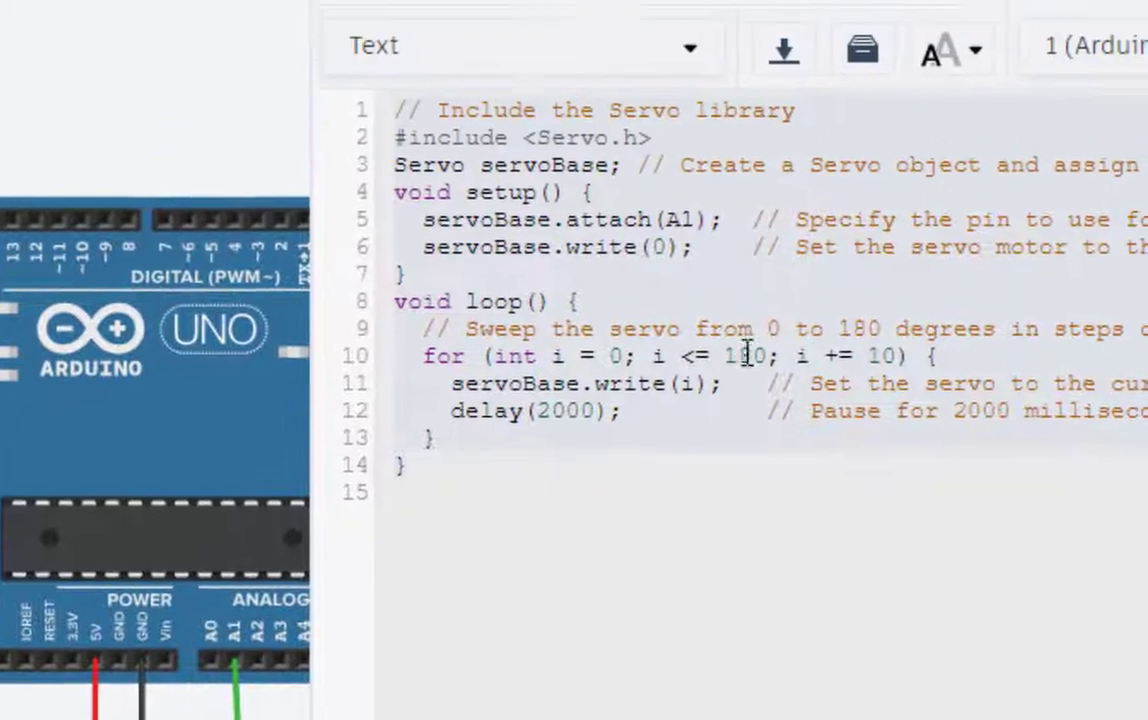
- Change the line 10 sweep step from i += 10 to i += 20 and start the simulation
{"action": "left_click", "coordinate": [900, 355]}
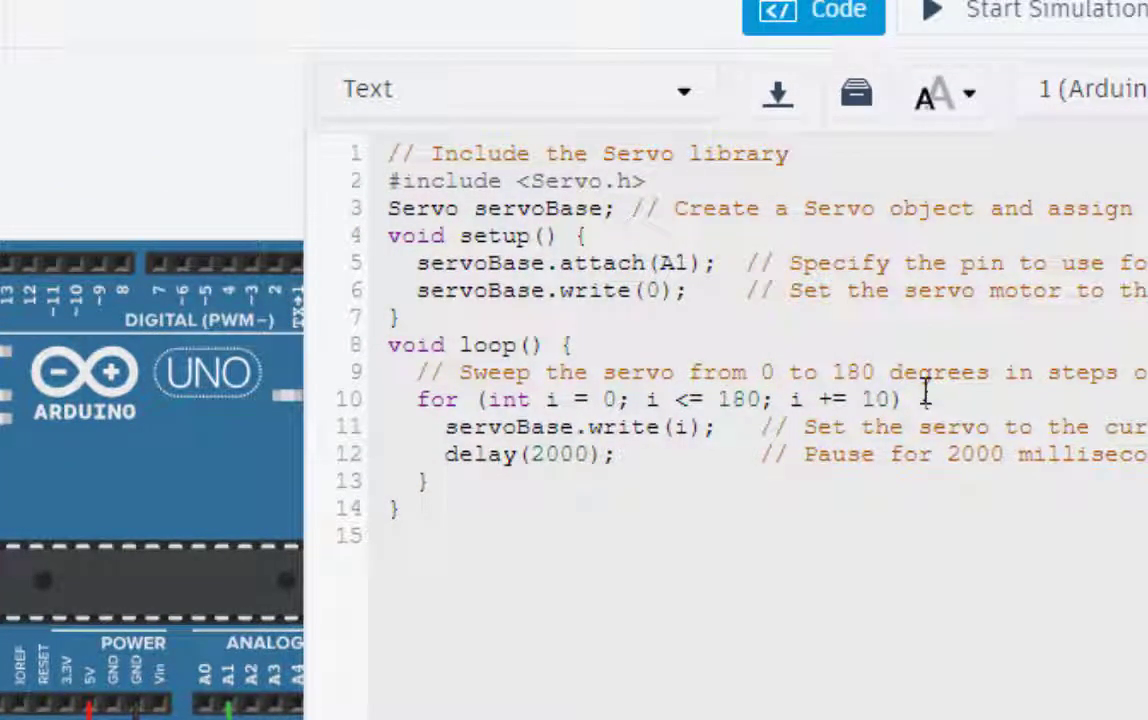
{"action": "key", "text": "BackSpace"}
{"action": "type", "text": "2"}
{"action": "left_click", "coordinate": [838, 12]}
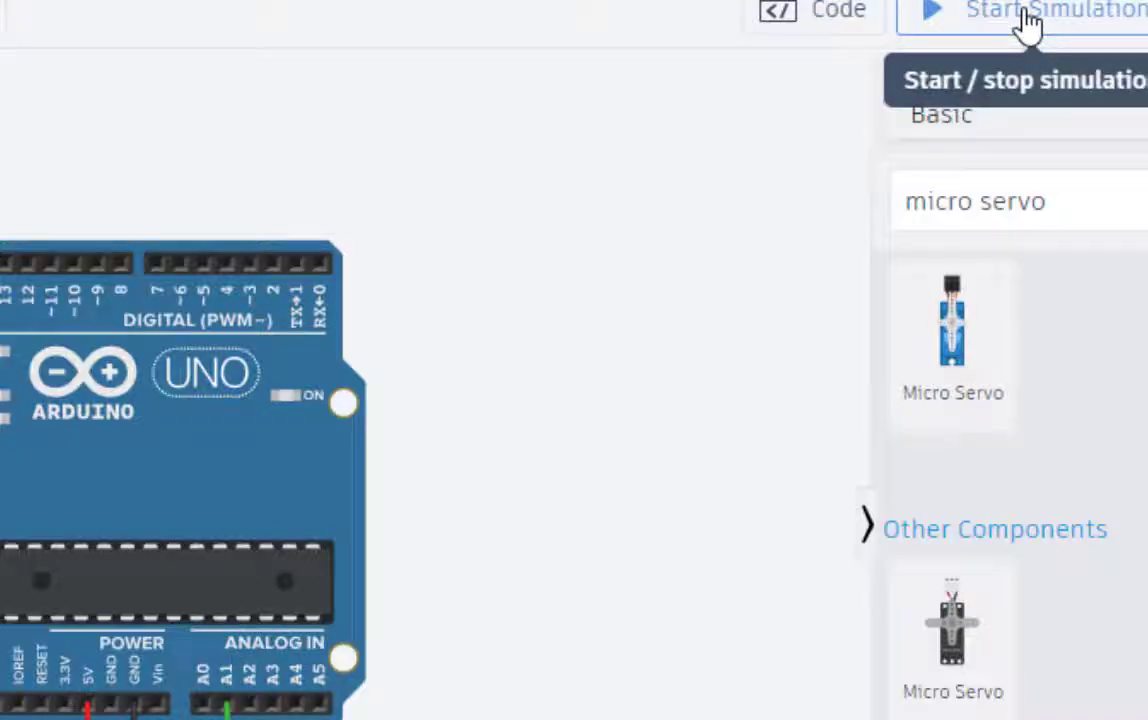
{"action": "left_click", "coordinate": [1018, 12]}
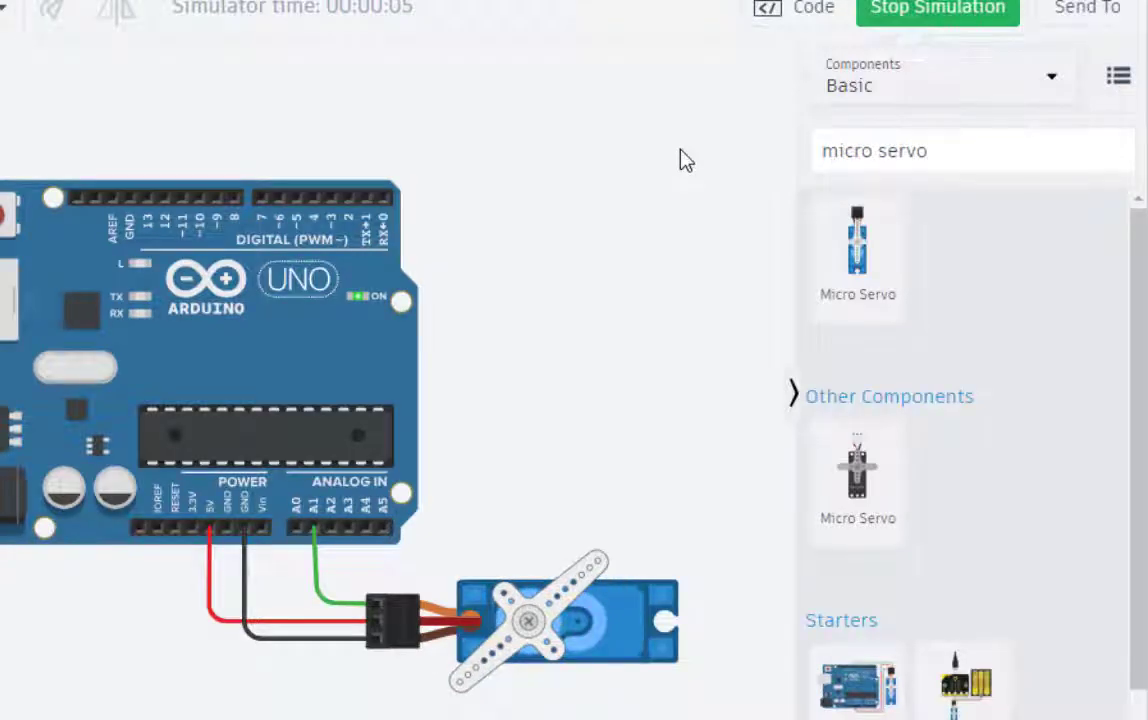